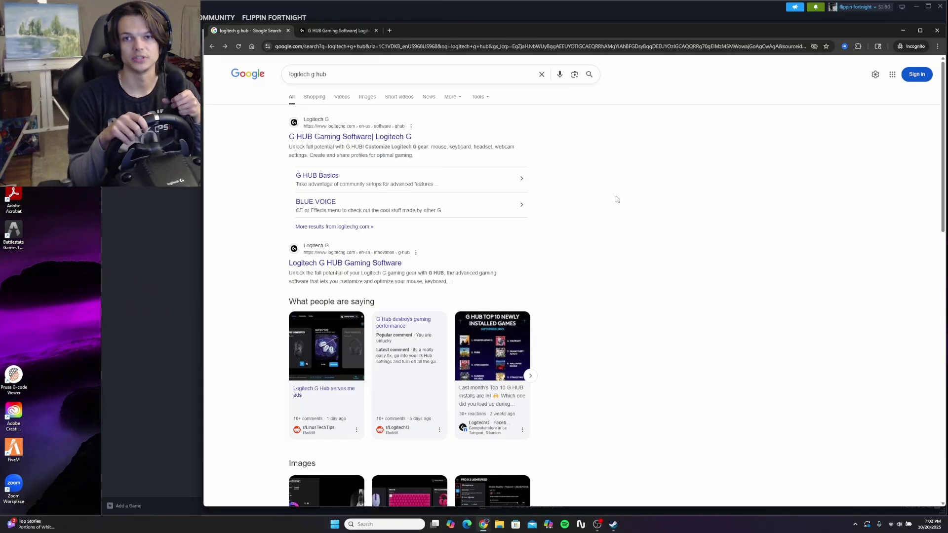
Show the Logitech G HUB download page for Windows, minimise the browser and bring up the Windows search.
{"action": "left_click", "coordinate": [333, 33]}
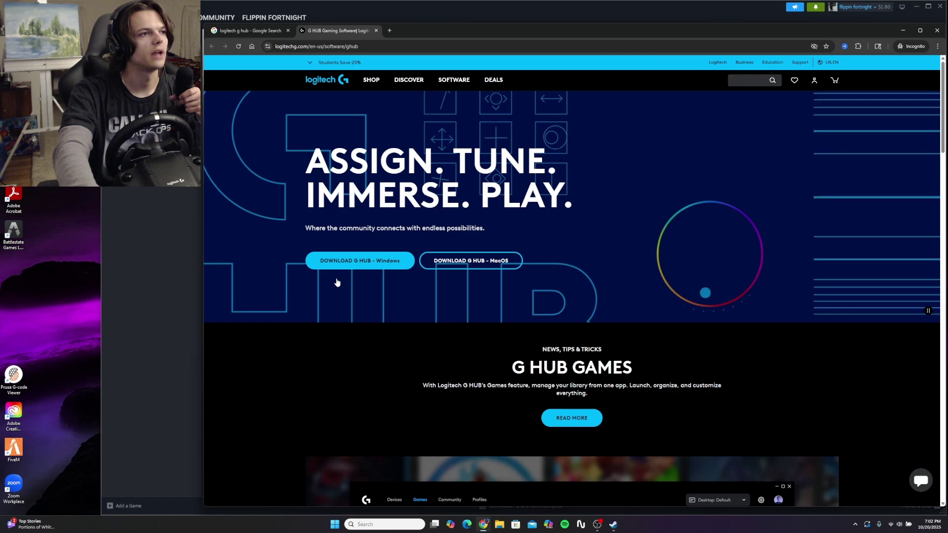
{"action": "left_click", "coordinate": [902, 31]}
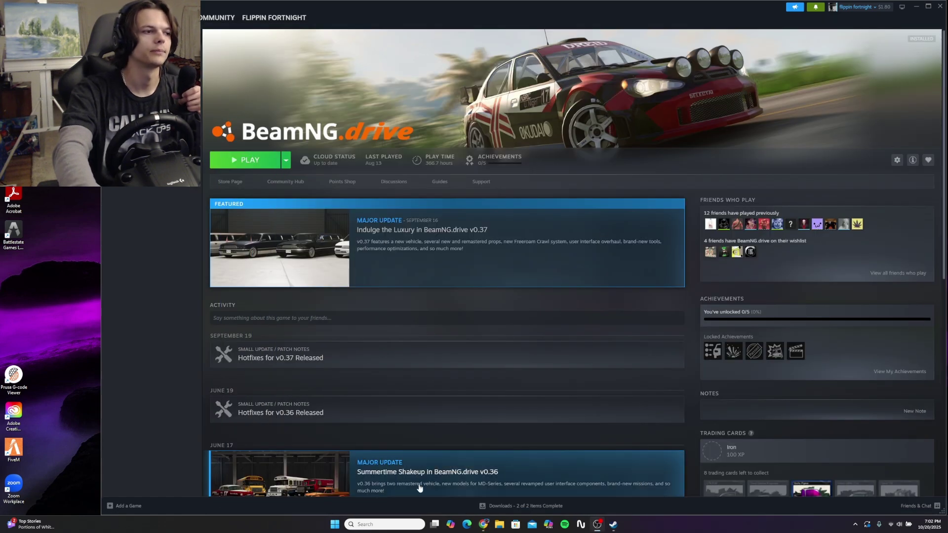
{"action": "left_click", "coordinate": [386, 524]}
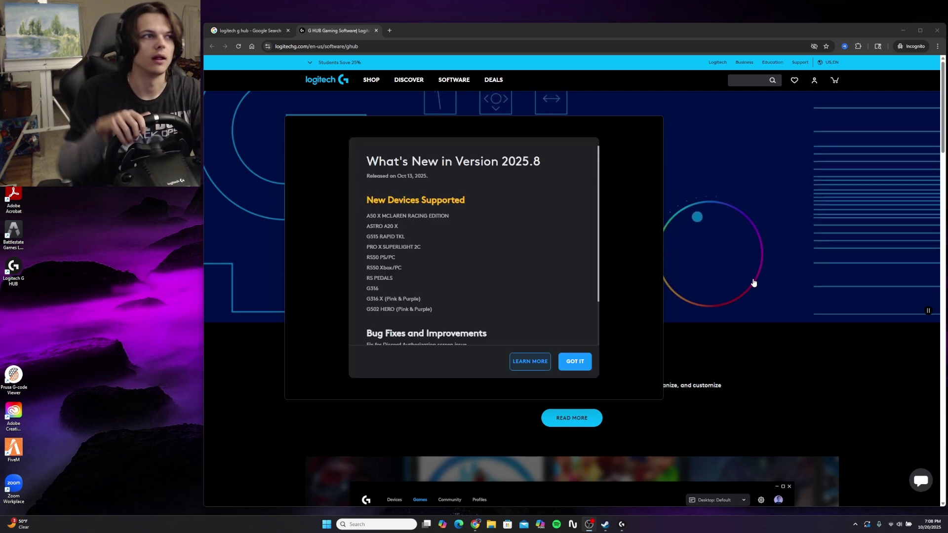
Dismiss the G HUB release notes, open the G920's steering wheel settings and set the operating range to 900.
{"action": "left_click", "coordinate": [579, 370]}
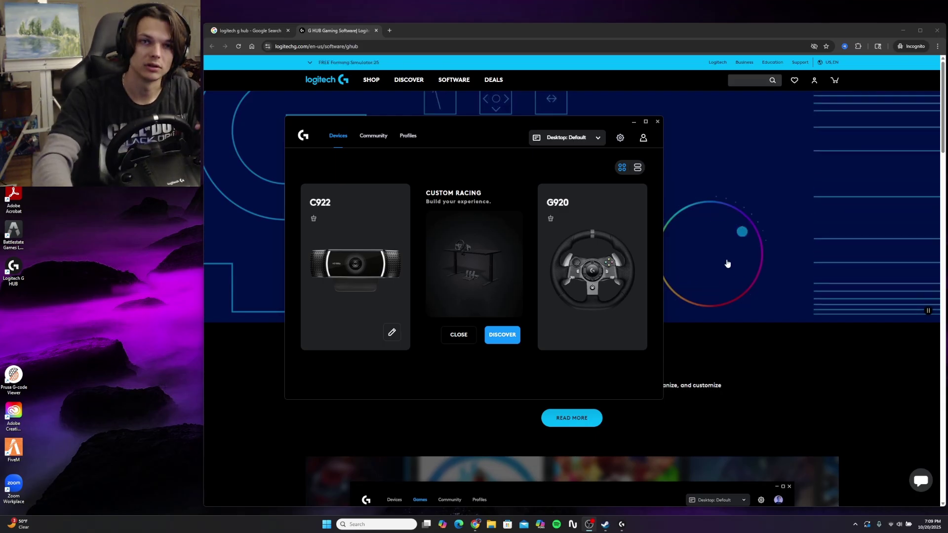
{"action": "left_click", "coordinate": [596, 277]}
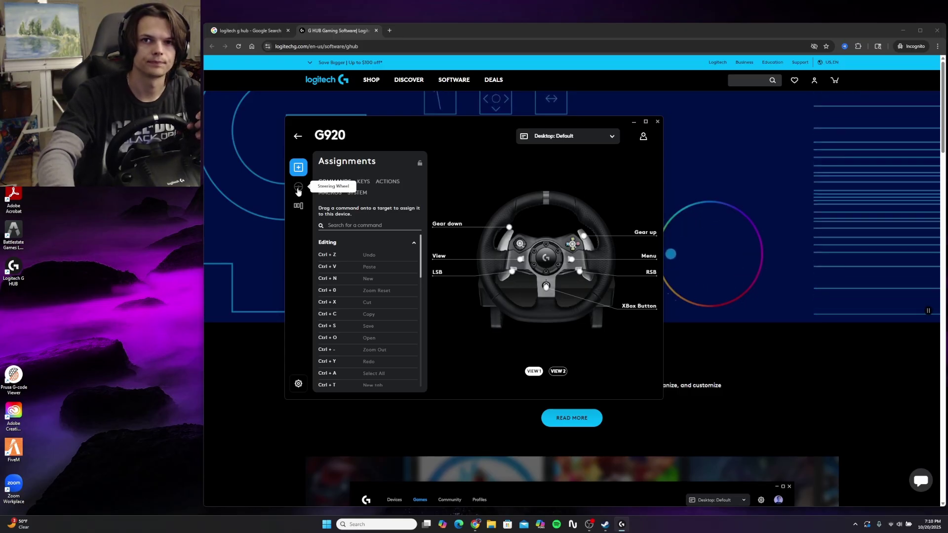
{"action": "left_click", "coordinate": [298, 190]}
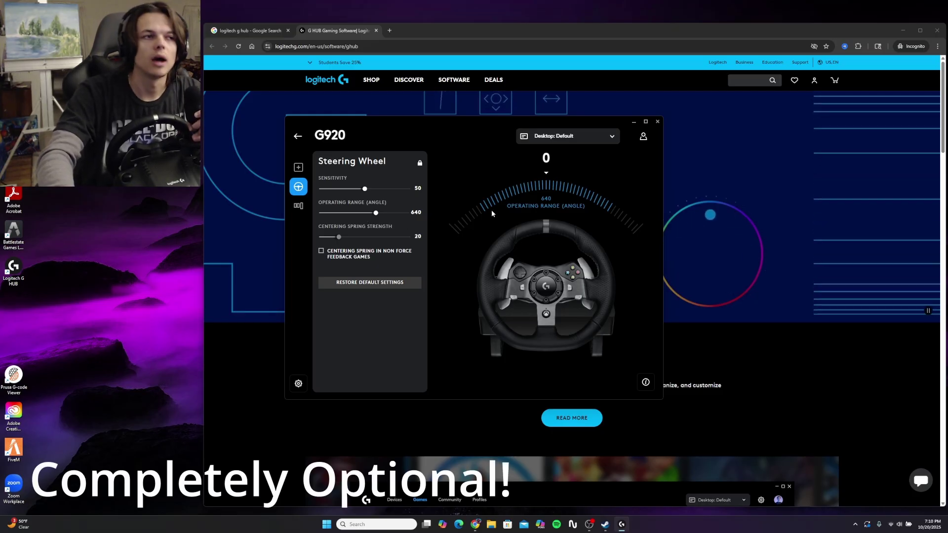
{"action": "left_click_drag", "start_coordinate": [376, 212], "coordinate": [430, 214]}
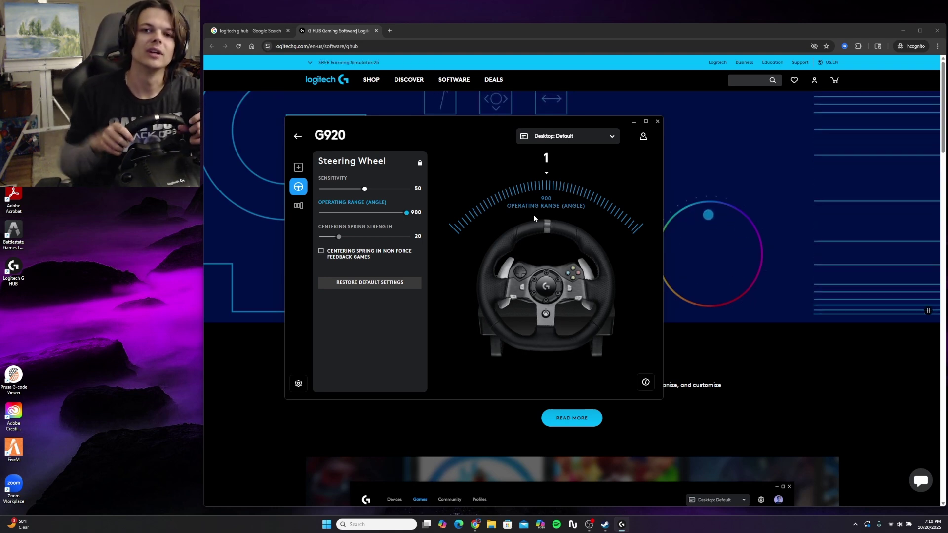
{"action": "left_click", "coordinate": [376, 213]}
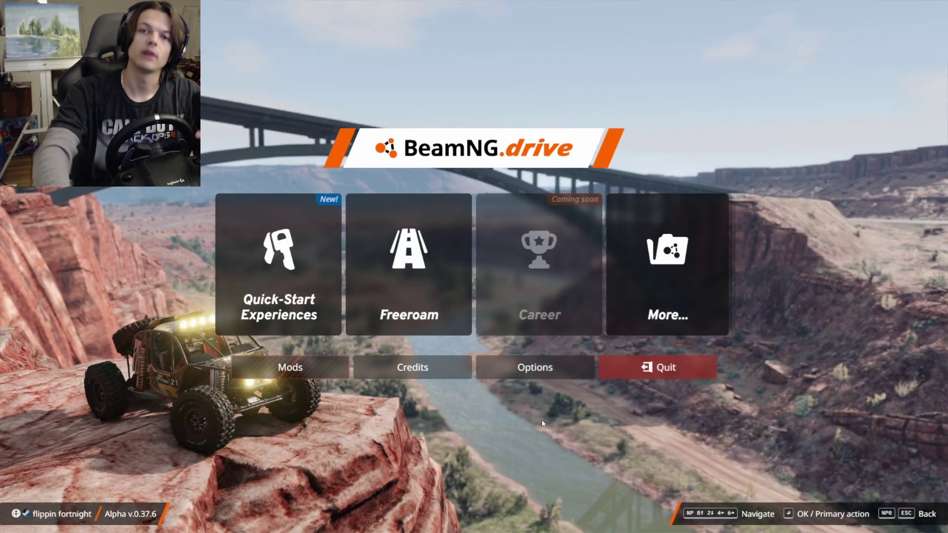
Start a Freeroam session in BeamNG.drive on Gridmap v2, spawning at Map Center.
{"action": "left_click", "coordinate": [453, 316]}
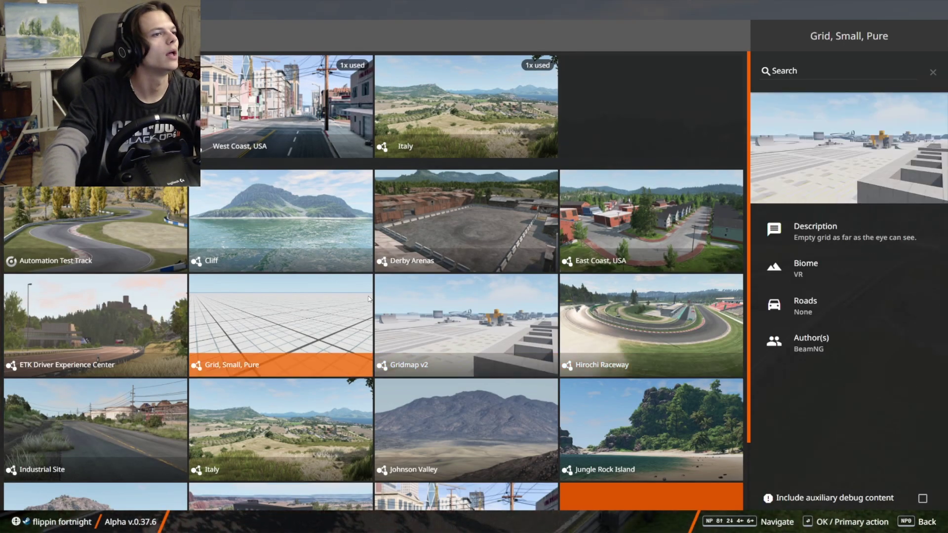
{"action": "left_click", "coordinate": [431, 301]}
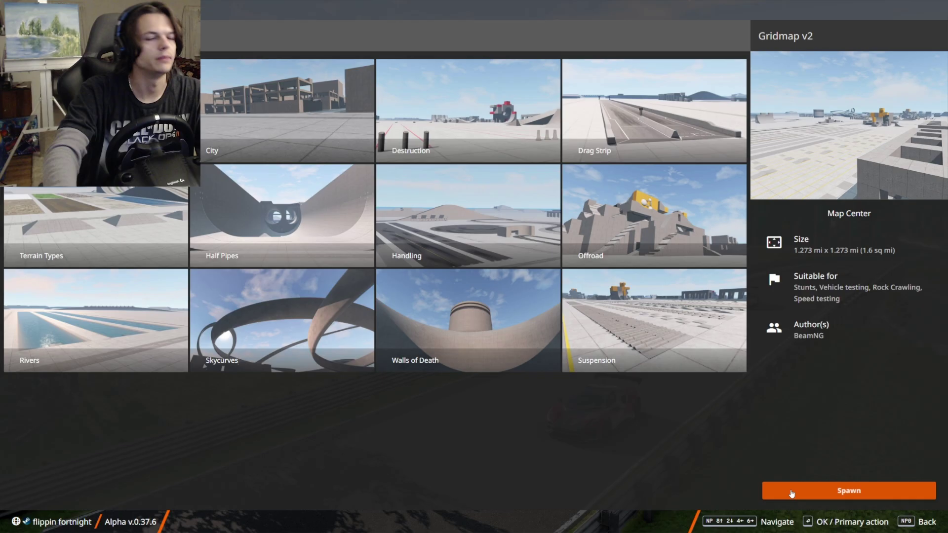
{"action": "key", "text": "Return"}
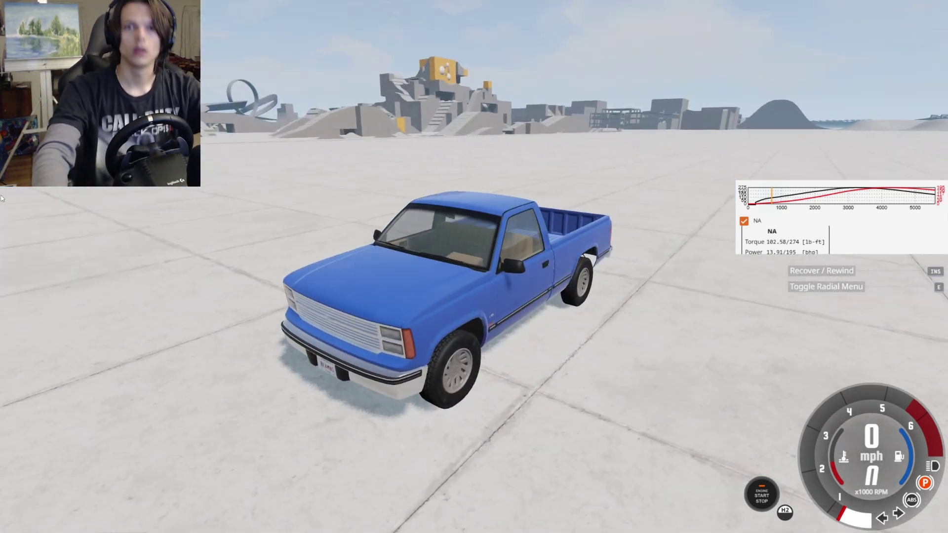
Open the control options and look through the Camera bindings.
{"action": "key", "text": "Escape"}
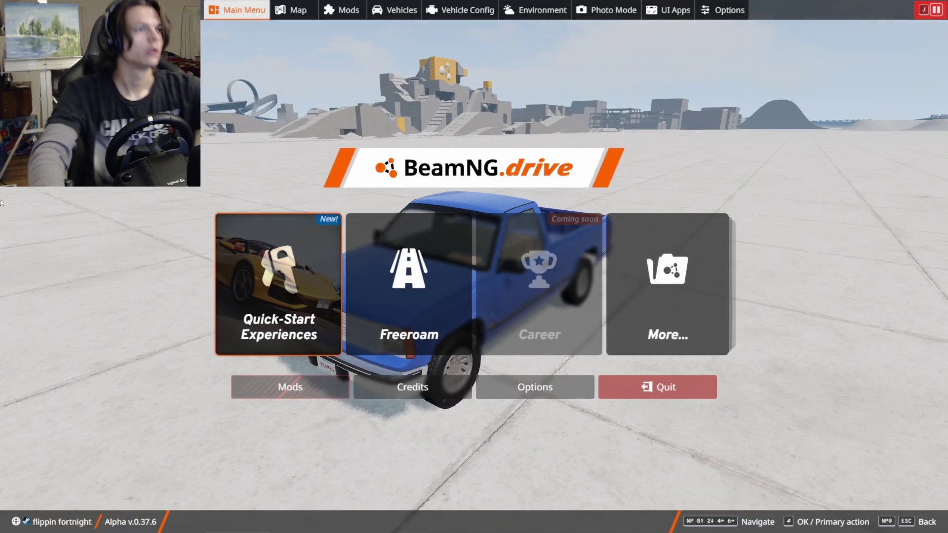
{"action": "left_click", "coordinate": [738, 11]}
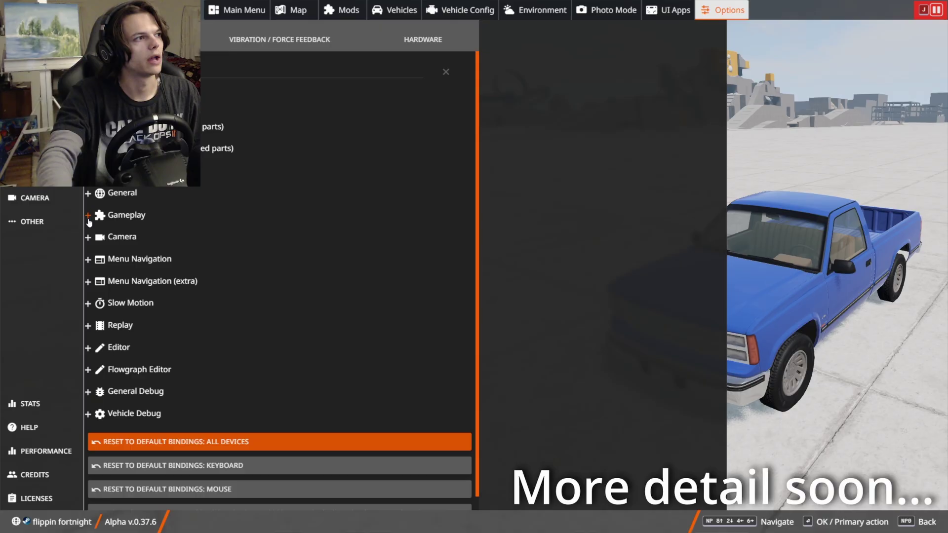
{"action": "left_click", "coordinate": [88, 239]}
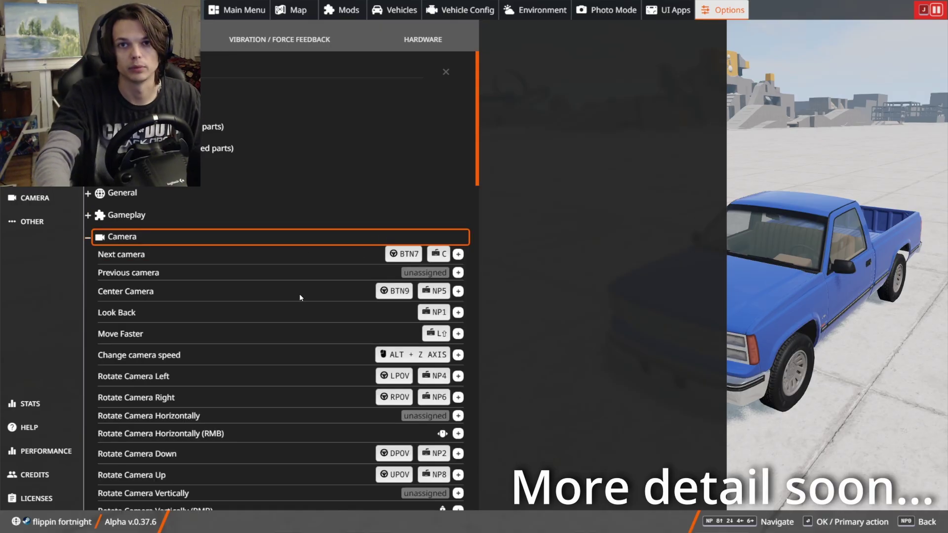
{"action": "scroll", "coordinate": [299, 294], "scroll_direction": "down", "scroll_amount": 5}
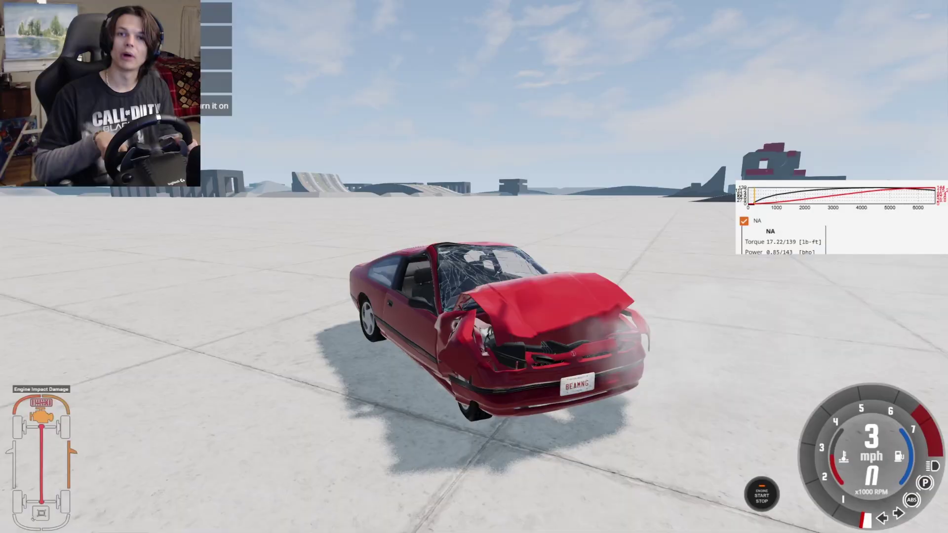
Reset the crashed car and bind the wheel's BTN8 to Recover / Rewind in the Gameplay controls.
{"action": "key", "text": "r"}
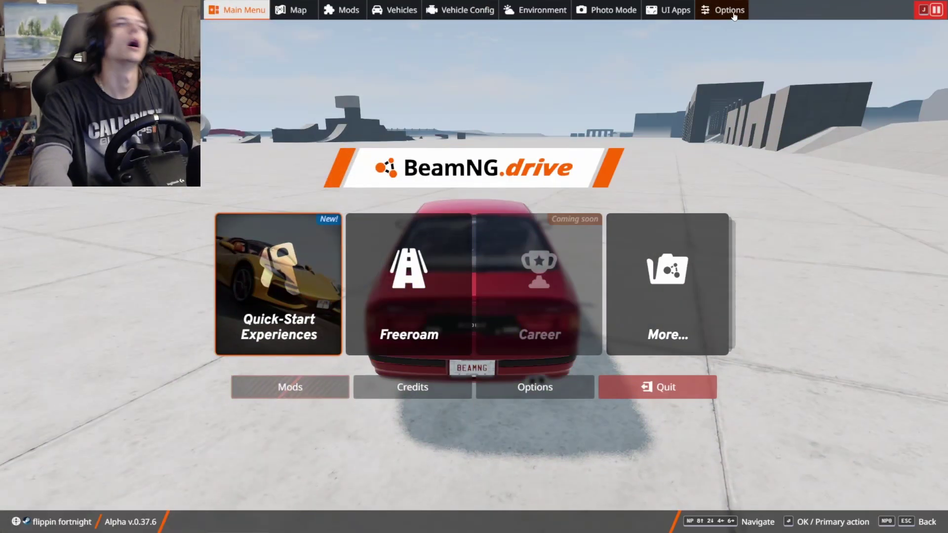
{"action": "left_click", "coordinate": [734, 13]}
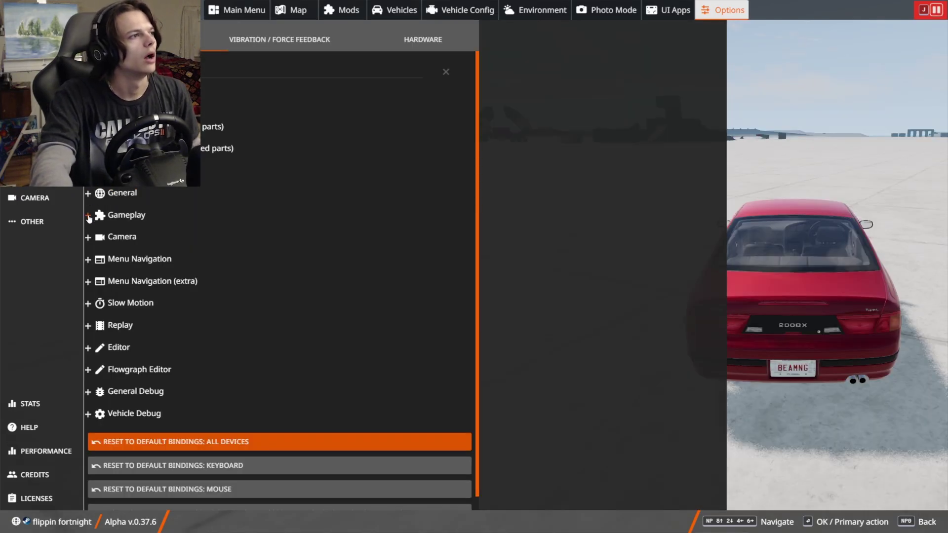
{"action": "left_click", "coordinate": [88, 216]}
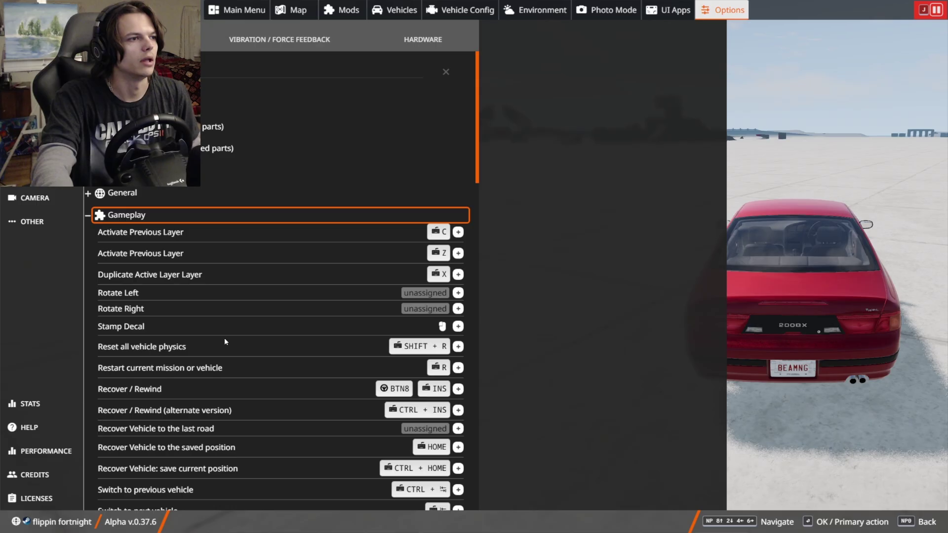
{"action": "scroll", "coordinate": [224, 338], "scroll_direction": "down", "scroll_amount": 1}
{"action": "scroll", "coordinate": [226, 341], "scroll_direction": "down", "scroll_amount": 1}
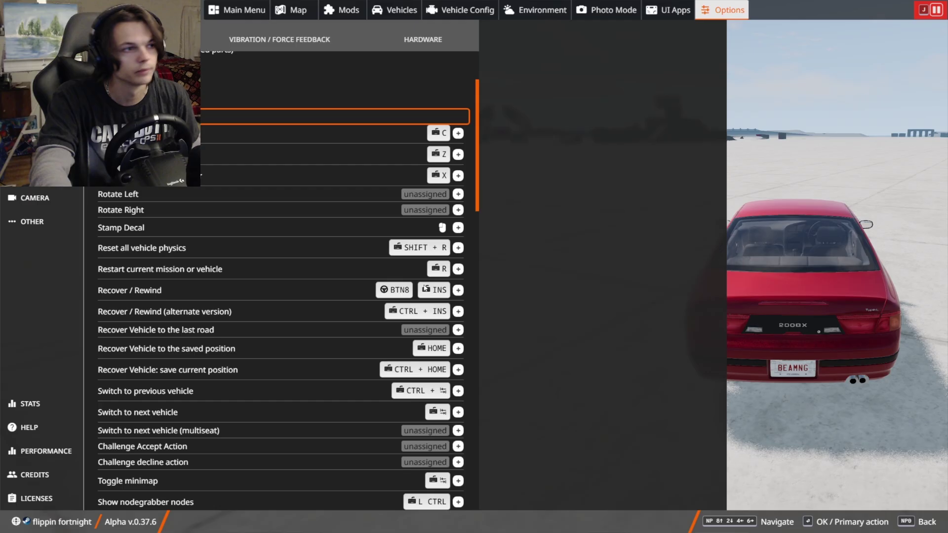
{"action": "left_click", "coordinate": [458, 290]}
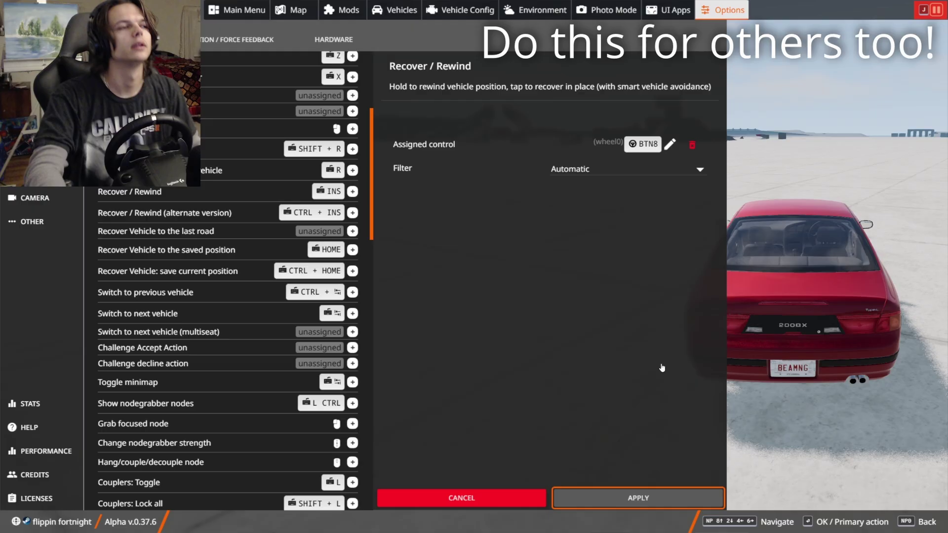
{"action": "key", "text": "Return"}
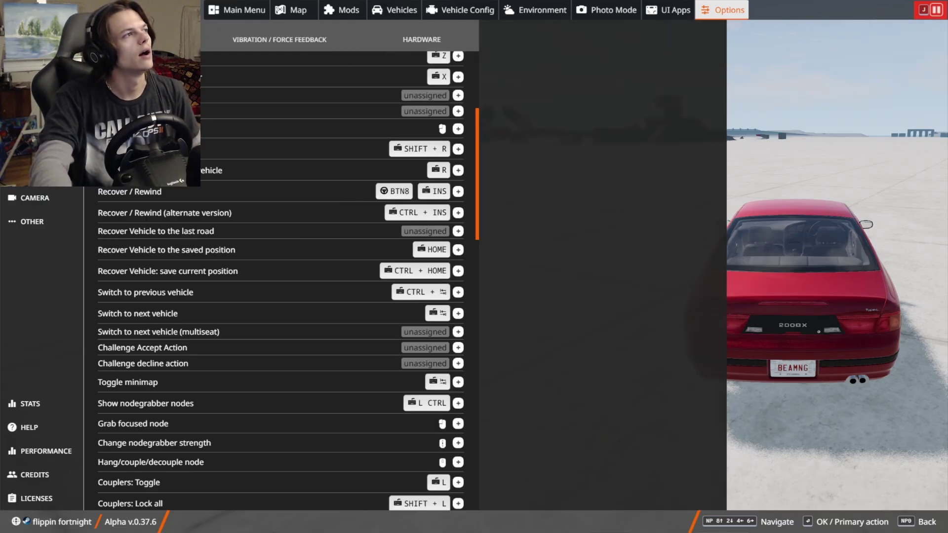
{"action": "key", "text": "Escape"}
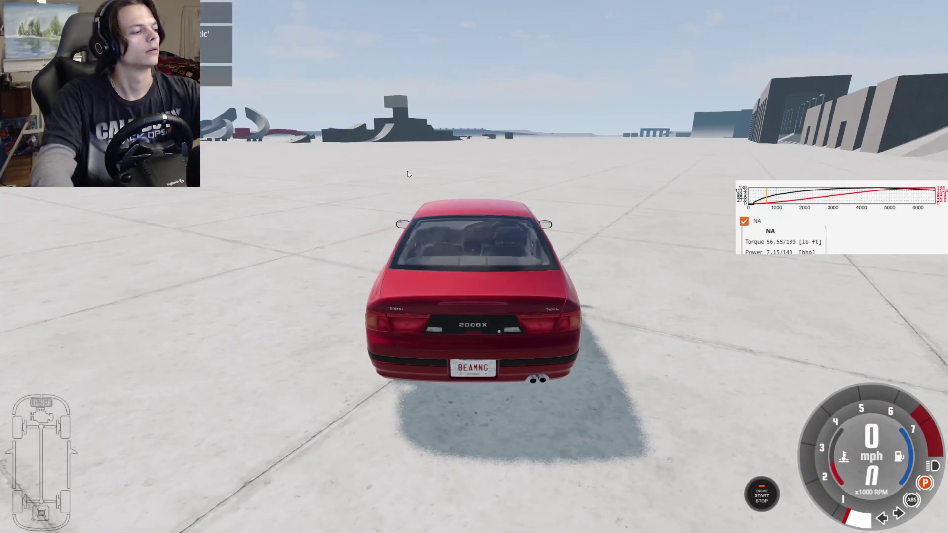
Examine the Camera bindings for changing, centering and rotating the view with the wheel's buttons.
{"action": "key", "text": "Escape"}
{"action": "left_click", "coordinate": [722, 10]}
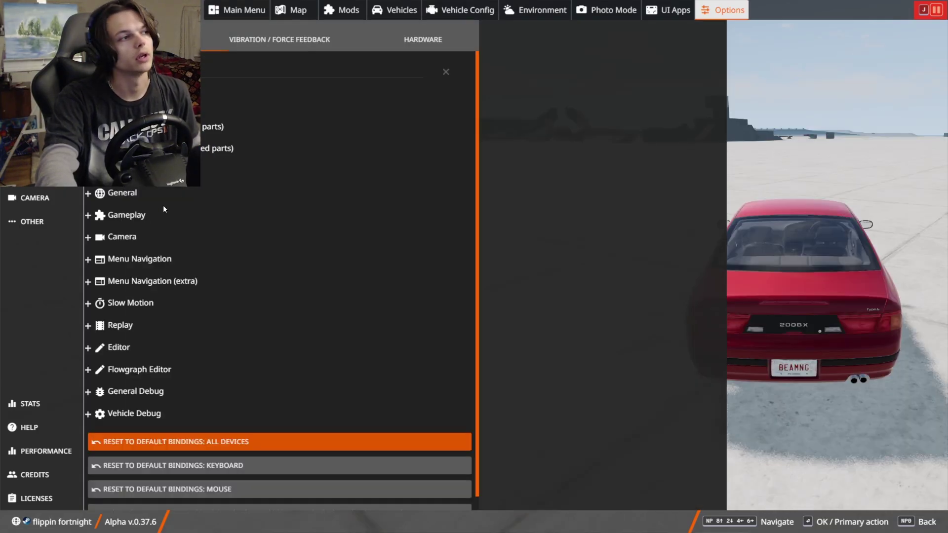
{"action": "left_click", "coordinate": [89, 239]}
{"action": "scroll", "coordinate": [233, 326], "scroll_direction": "down", "scroll_amount": 3}
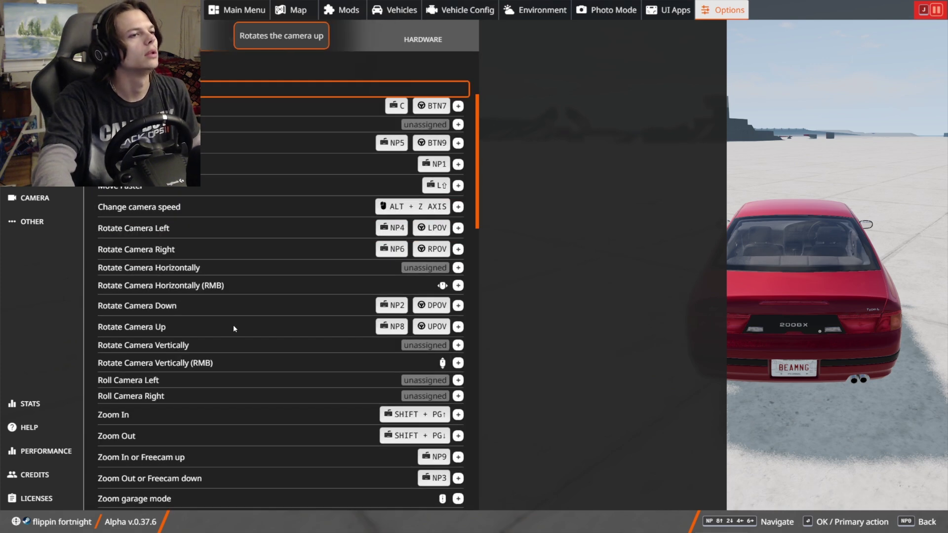
{"action": "scroll", "coordinate": [235, 326], "scroll_direction": "down", "scroll_amount": 1}
{"action": "scroll", "coordinate": [239, 335], "scroll_direction": "down", "scroll_amount": 1}
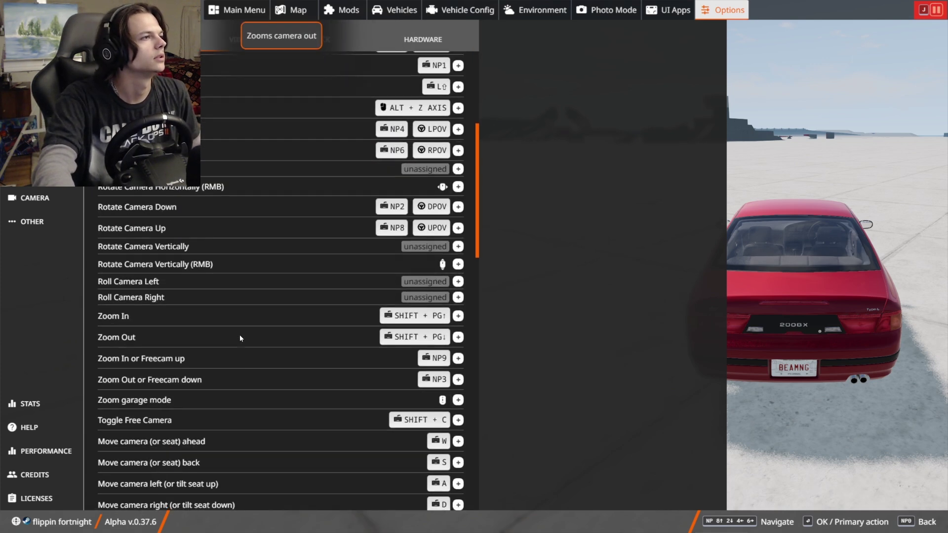
{"action": "scroll", "coordinate": [239, 335], "scroll_direction": "up", "scroll_amount": 2}
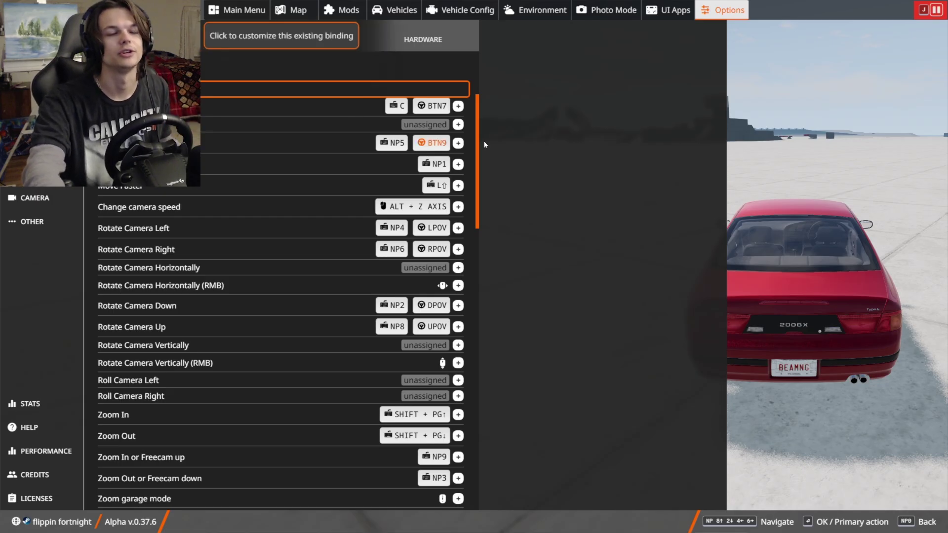
Examine the vehicle's pedal, steering and gear bindings, and inspect the Inverted Axis option of the throttle's Y axis binding.
{"action": "scroll", "coordinate": [260, 184], "scroll_direction": "up", "scroll_amount": 10}
{"action": "scroll", "coordinate": [262, 184], "scroll_direction": "down", "scroll_amount": 2}
{"action": "scroll", "coordinate": [263, 185], "scroll_direction": "down", "scroll_amount": 2}
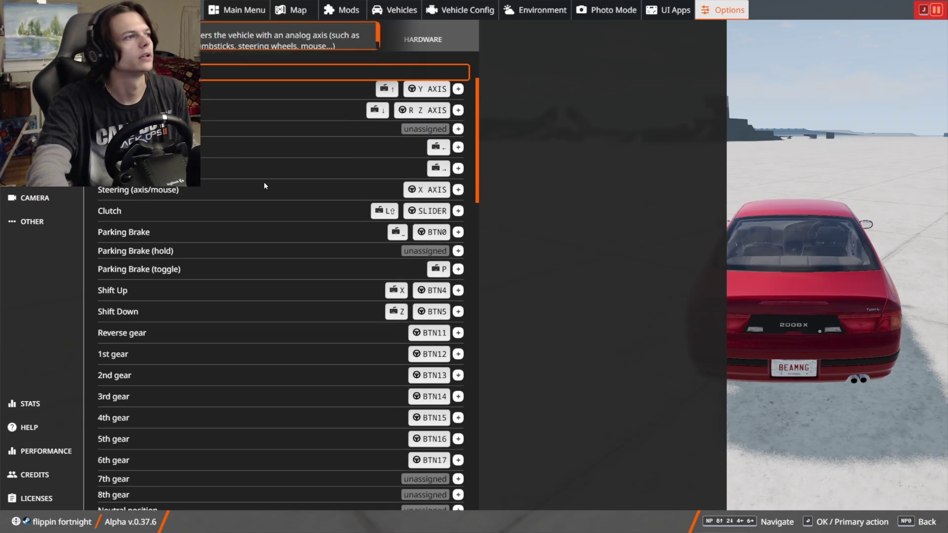
{"action": "scroll", "coordinate": [253, 195], "scroll_direction": "down", "scroll_amount": 2}
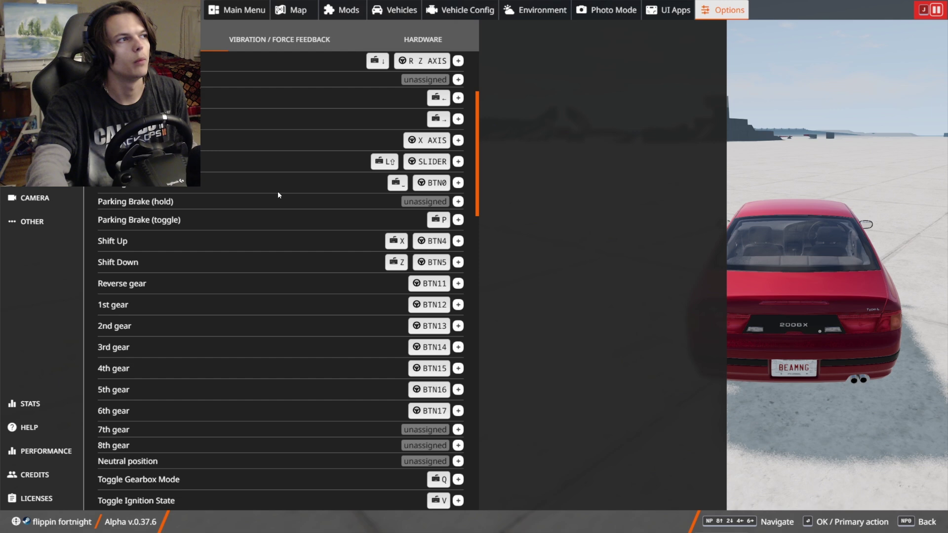
{"action": "scroll", "coordinate": [277, 192], "scroll_direction": "up", "scroll_amount": 2}
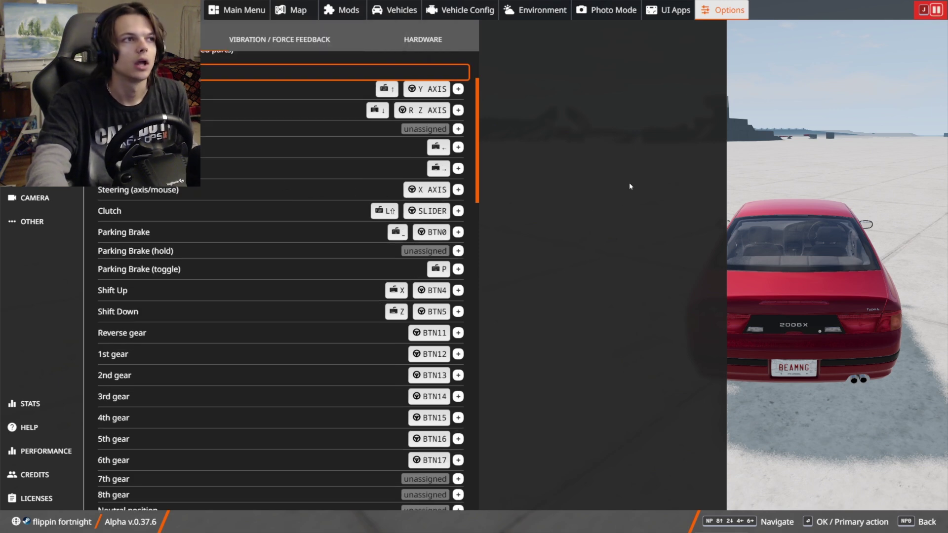
{"action": "left_click", "coordinate": [439, 92]}
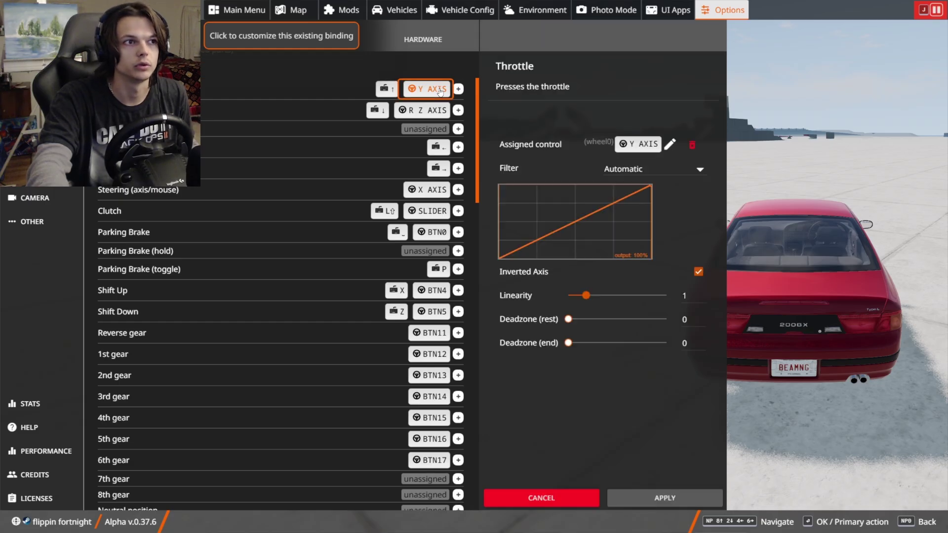
{"action": "mouse_move", "coordinate": [519, 280]}
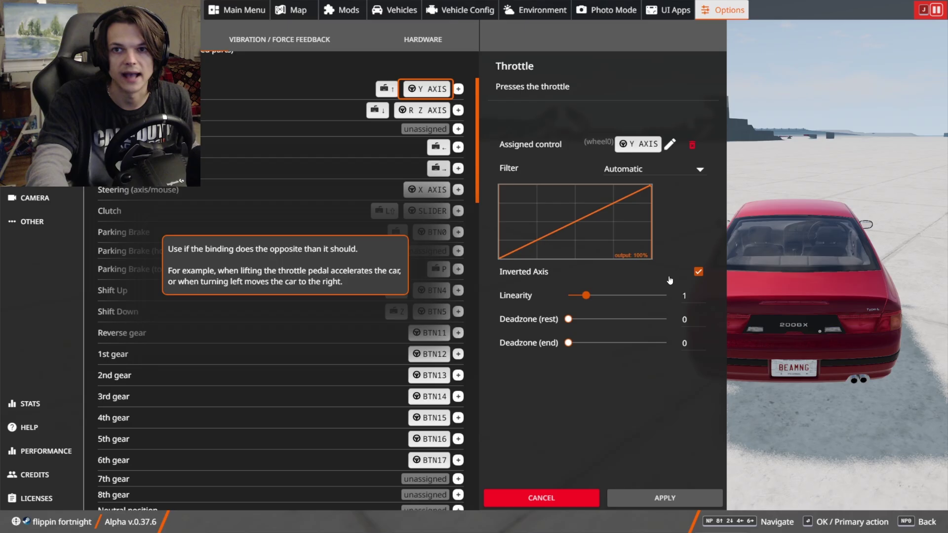
Check the G920's inputs in the hardware overview and inspect the throttle and brake axis bindings for pedal response.
{"action": "left_click", "coordinate": [416, 44]}
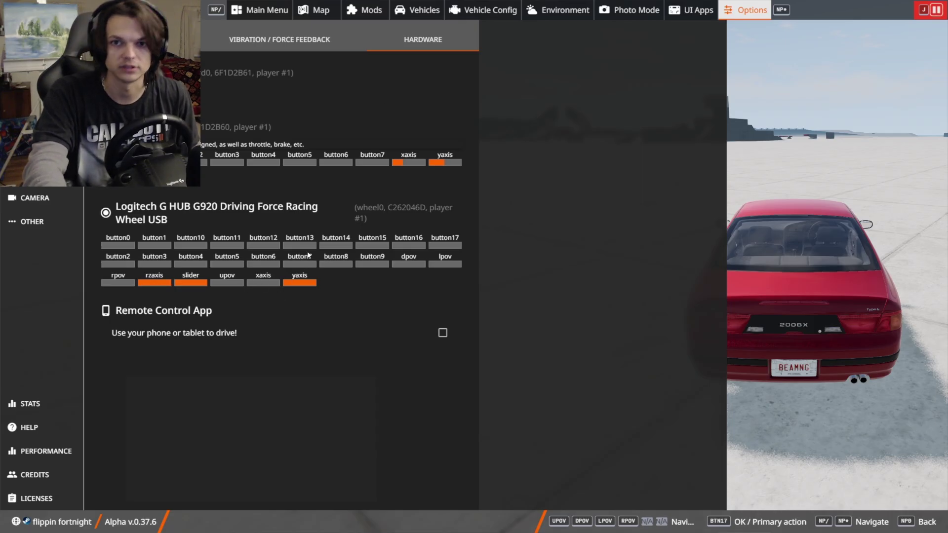
{"action": "left_click", "coordinate": [156, 40]}
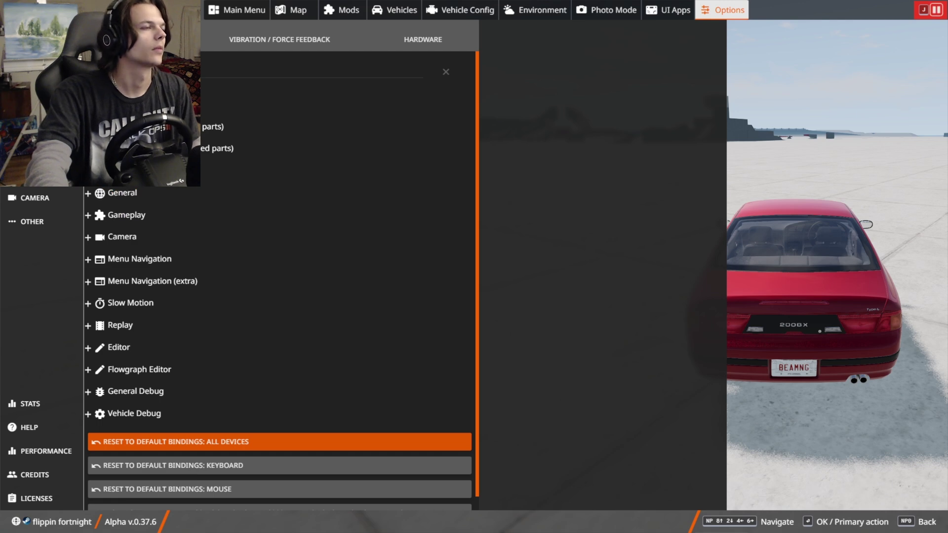
{"action": "left_click", "coordinate": [163, 171]}
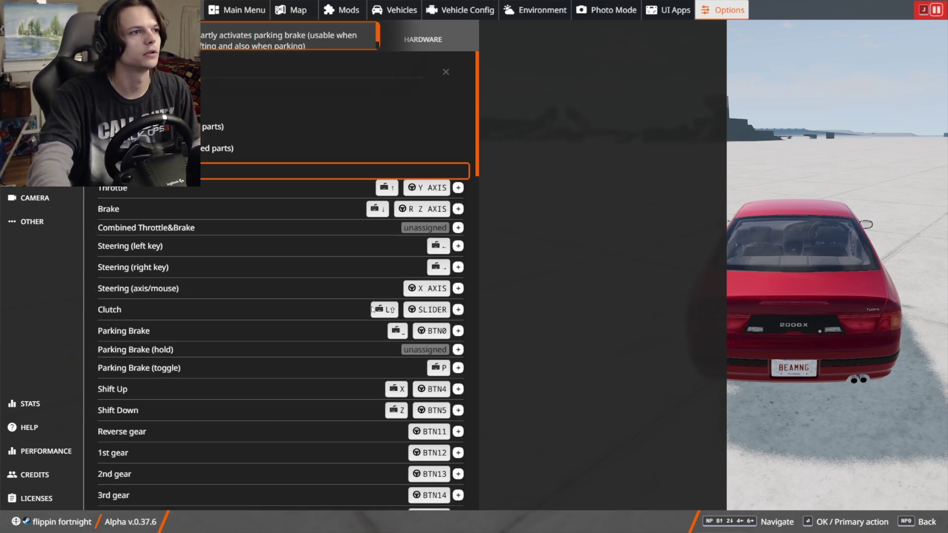
{"action": "left_click", "coordinate": [429, 189]}
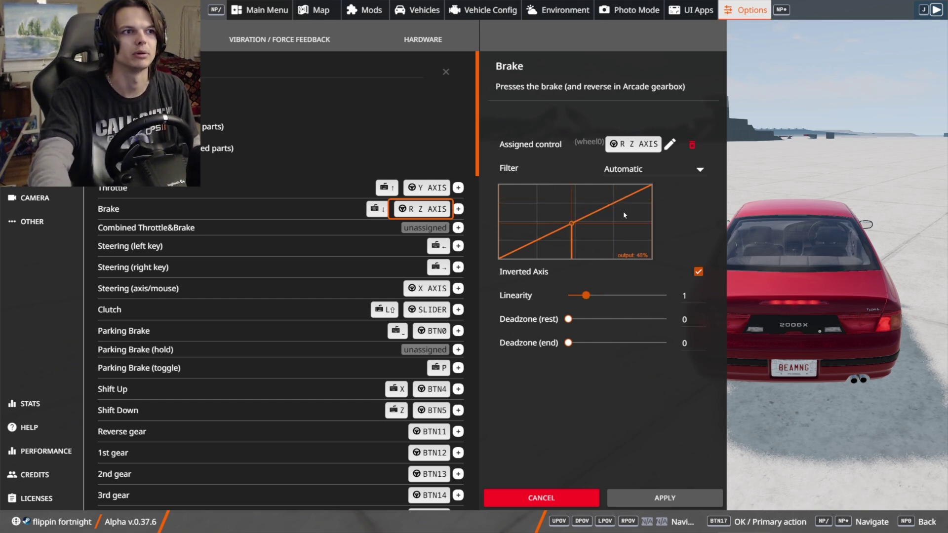
Set the brake axis binding's Deadzone (end) to 0.2 and apply the change.
{"action": "left_click_drag", "start_coordinate": [569, 320], "coordinate": [595, 339]}
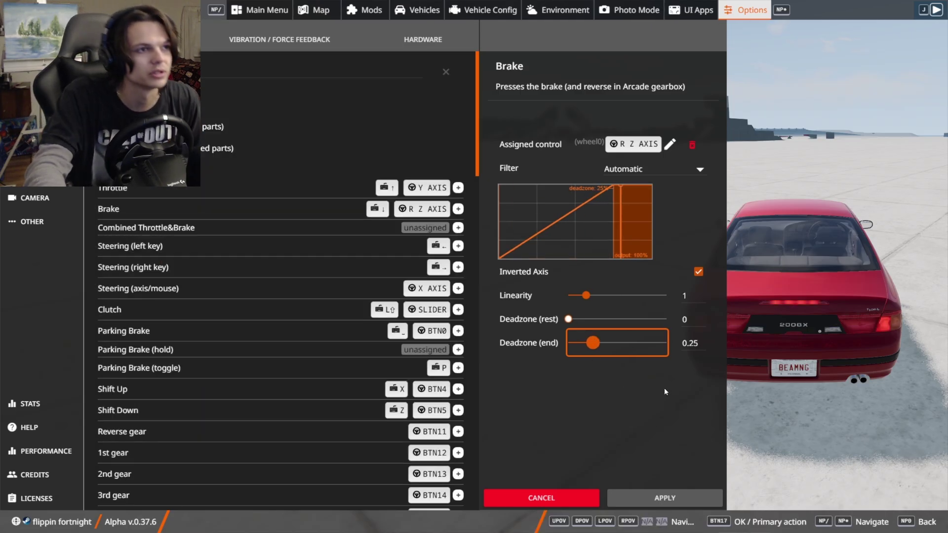
{"action": "mouse_move", "coordinate": [593, 348]}
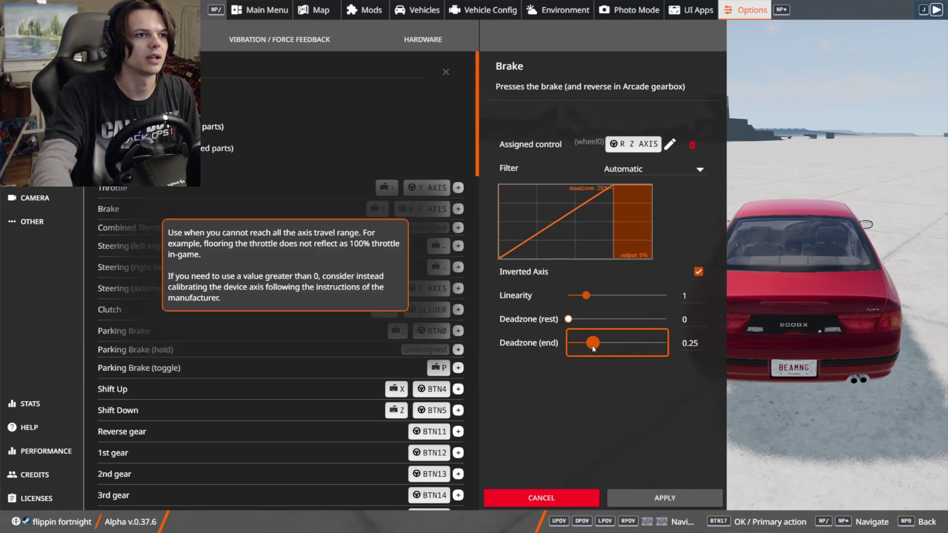
{"action": "left_click", "coordinate": [591, 348]}
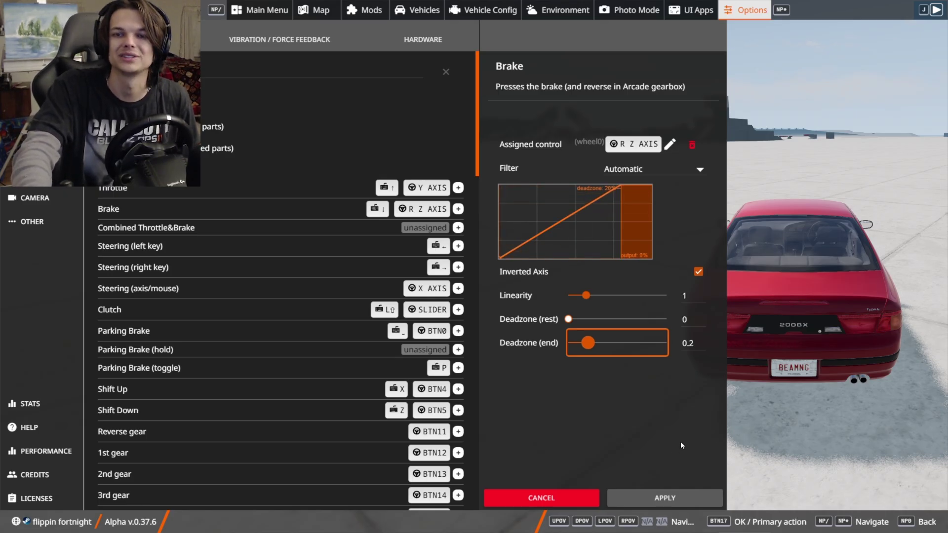
{"action": "left_click", "coordinate": [659, 499]}
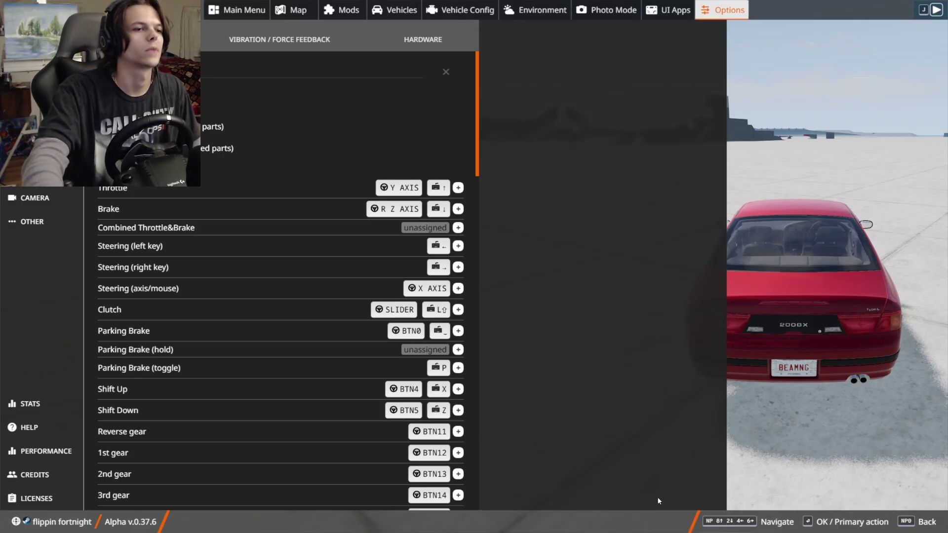
Toggle the simulation pause and return to driving to test the car, switching from the hood to the exterior view and recovering it from the water.
{"action": "key", "text": "j"}
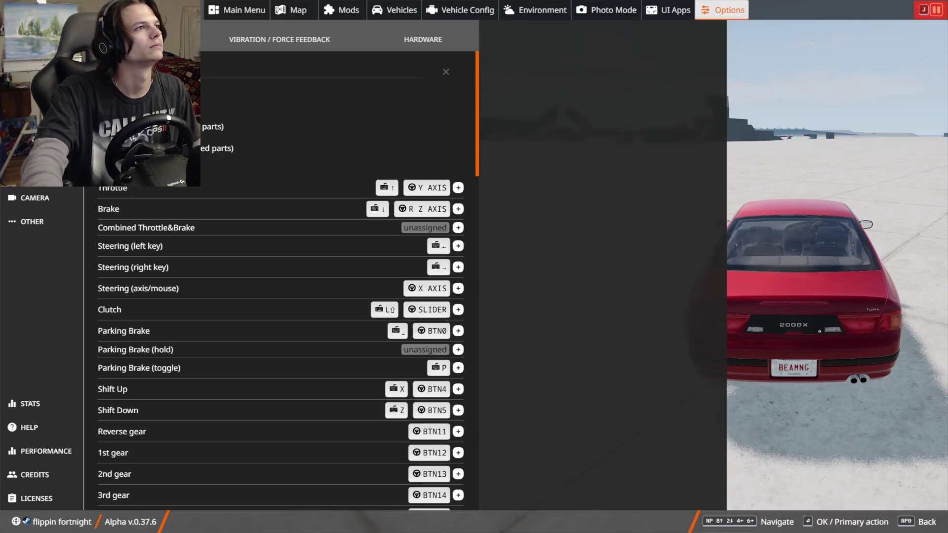
{"action": "key", "text": "Escape"}
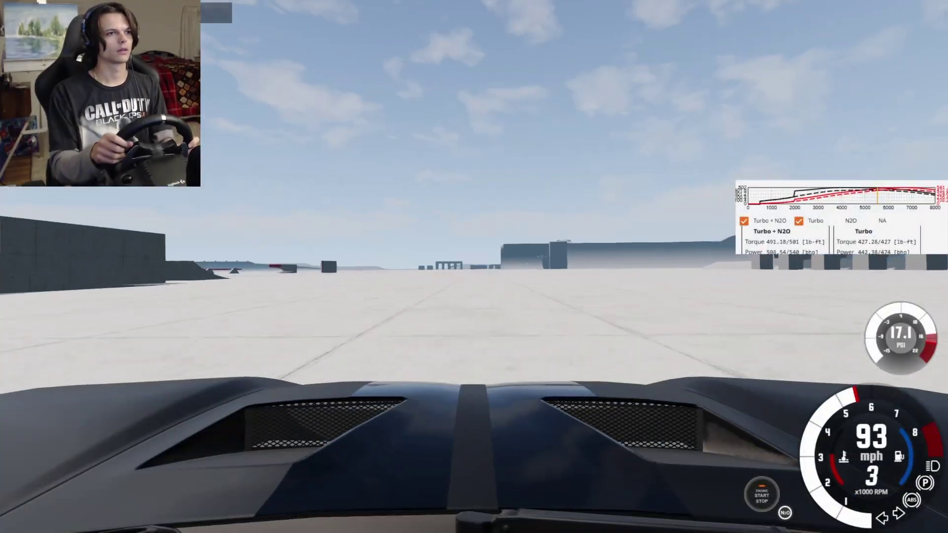
{"action": "key", "text": "c"}
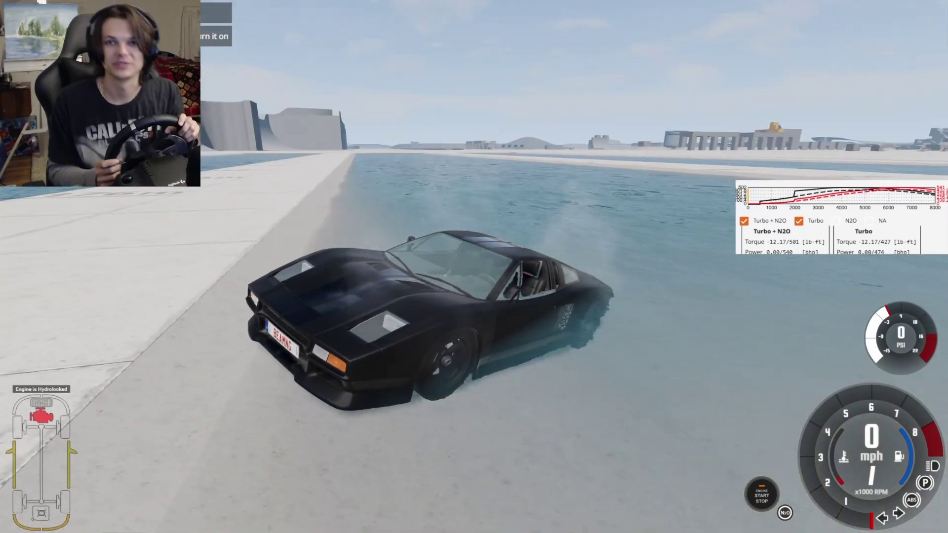
{"action": "key", "text": "Insert"}
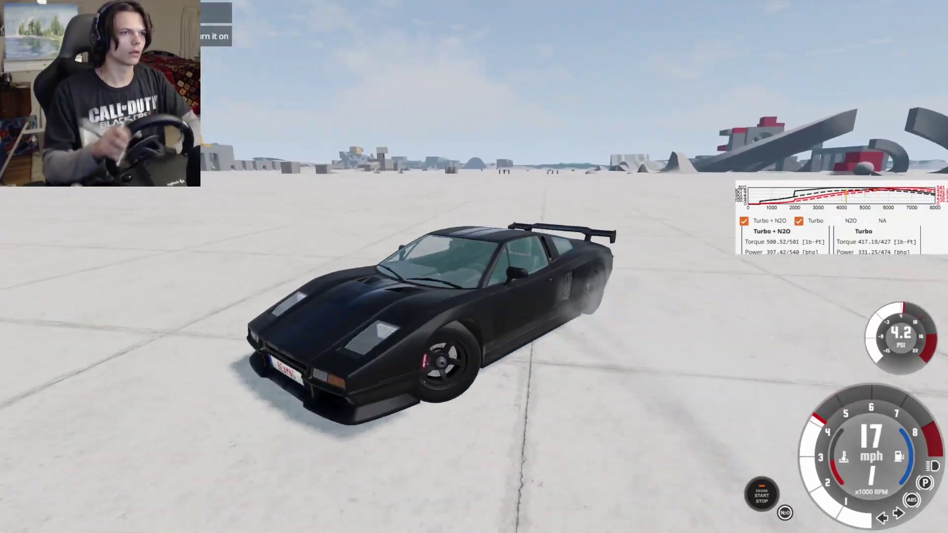
Open the driving assistance options and examine the ABS mode, default gearbox behavior, clutch, throttle and steering assistants.
{"action": "key", "text": "Escape"}
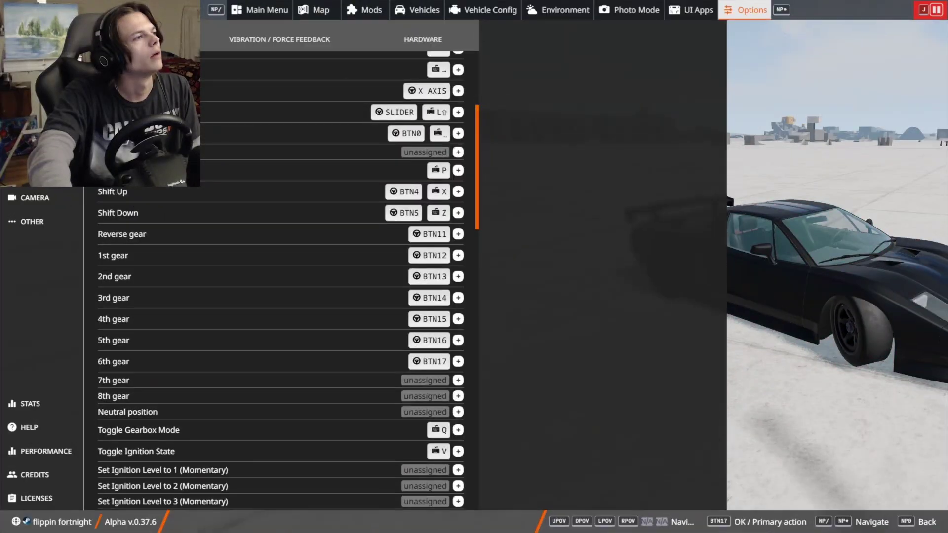
{"action": "left_click", "coordinate": [42, 174]}
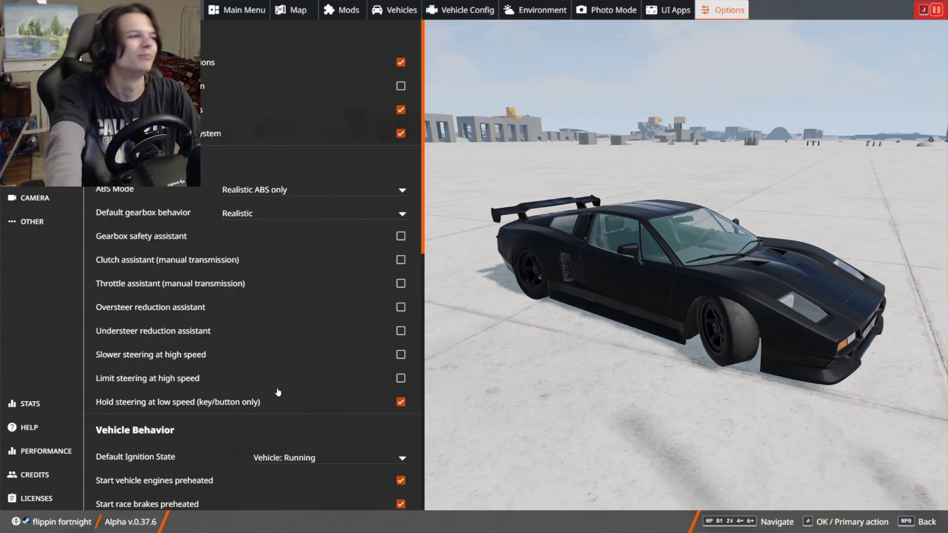
{"action": "scroll", "coordinate": [252, 388], "scroll_direction": "down", "scroll_amount": 1}
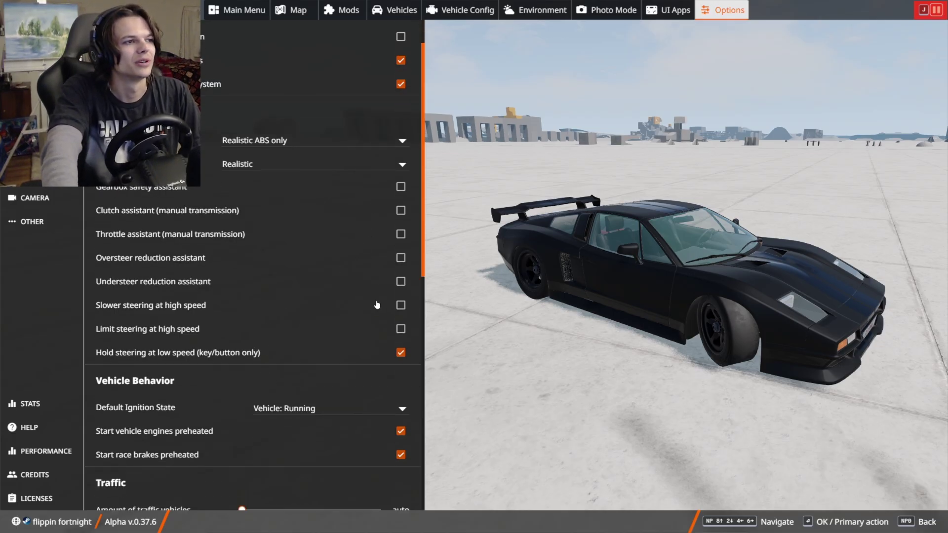